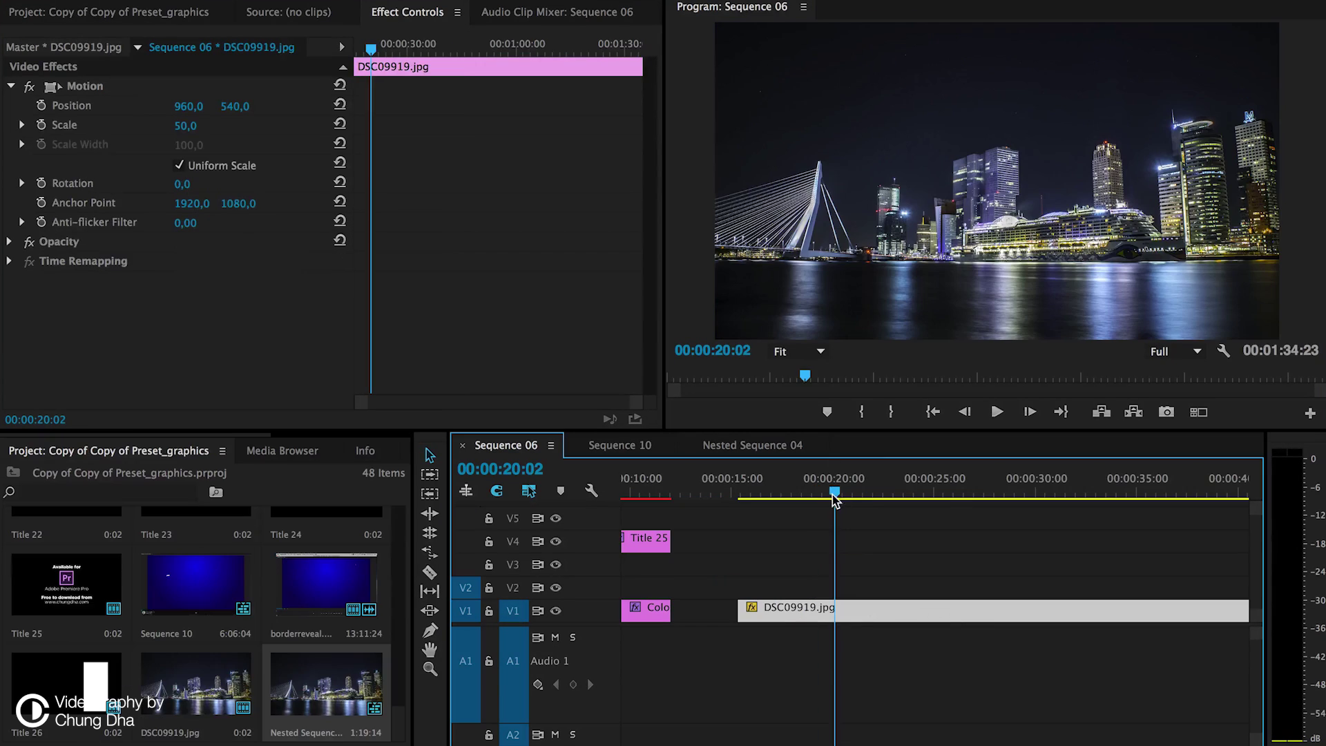
Step: Place DSC09919.jpg on track V1 of Sequence 06, after the Color Matte end card
{"action": "left_click_drag", "start_coordinate": [863, 491], "coordinate": [892, 492]}
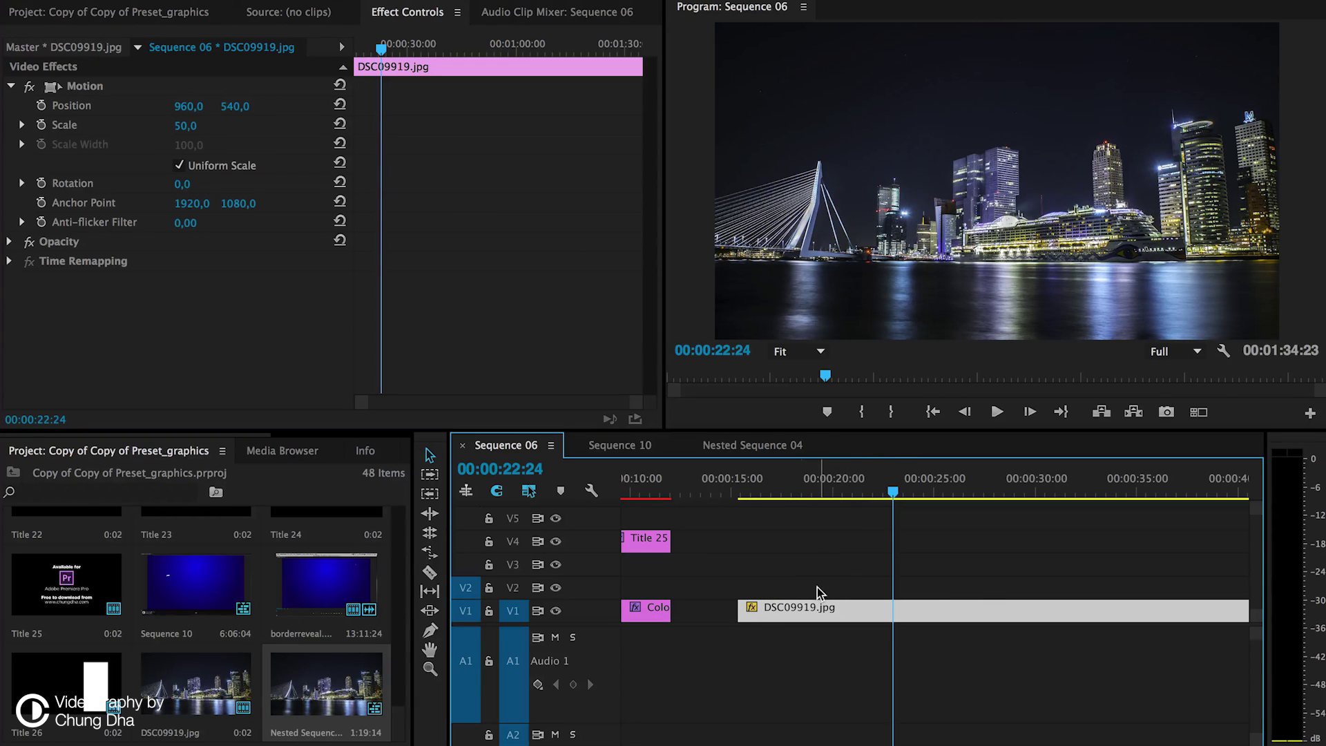
Step: Duplicate the city photo onto V2 and trim the copy's start to the 22:24 playhead
{"action": "mouse_move", "coordinate": [847, 610]}
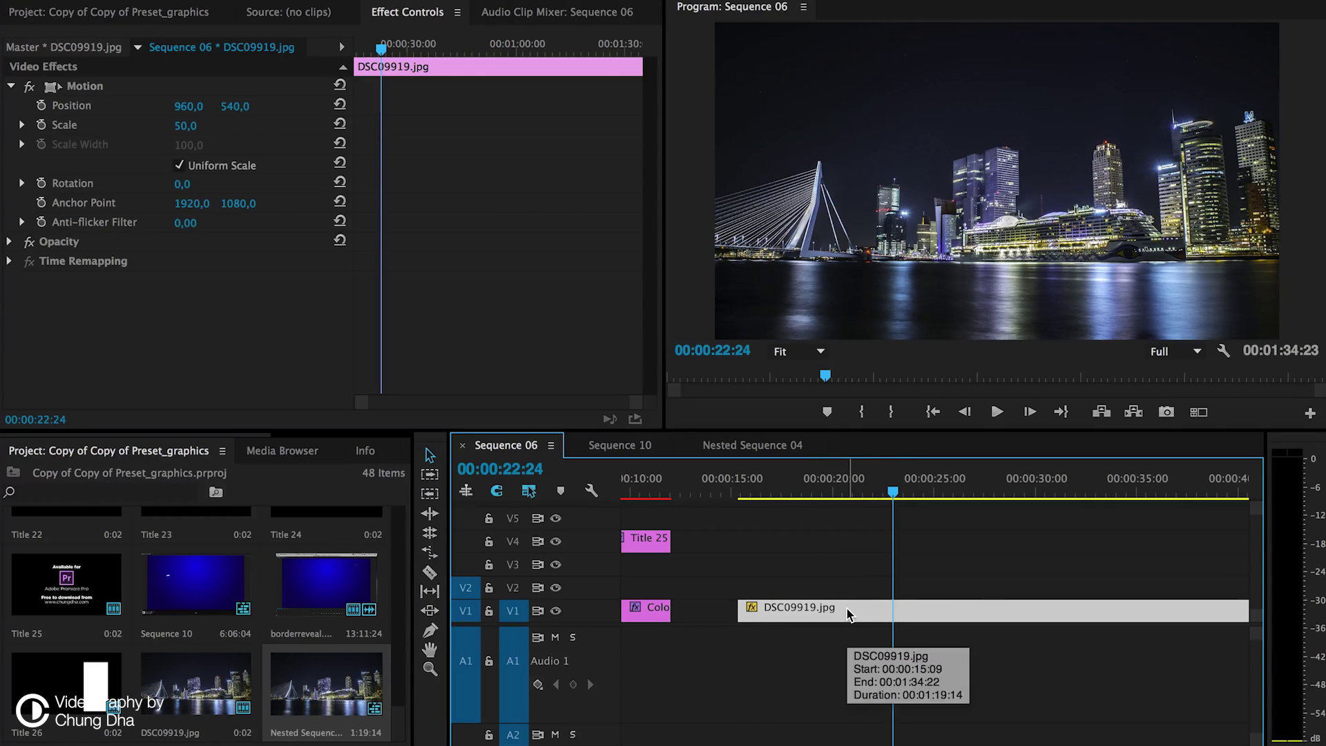
{"action": "left_click_drag", "start_coordinate": [846, 607], "coordinate": [845, 585]}
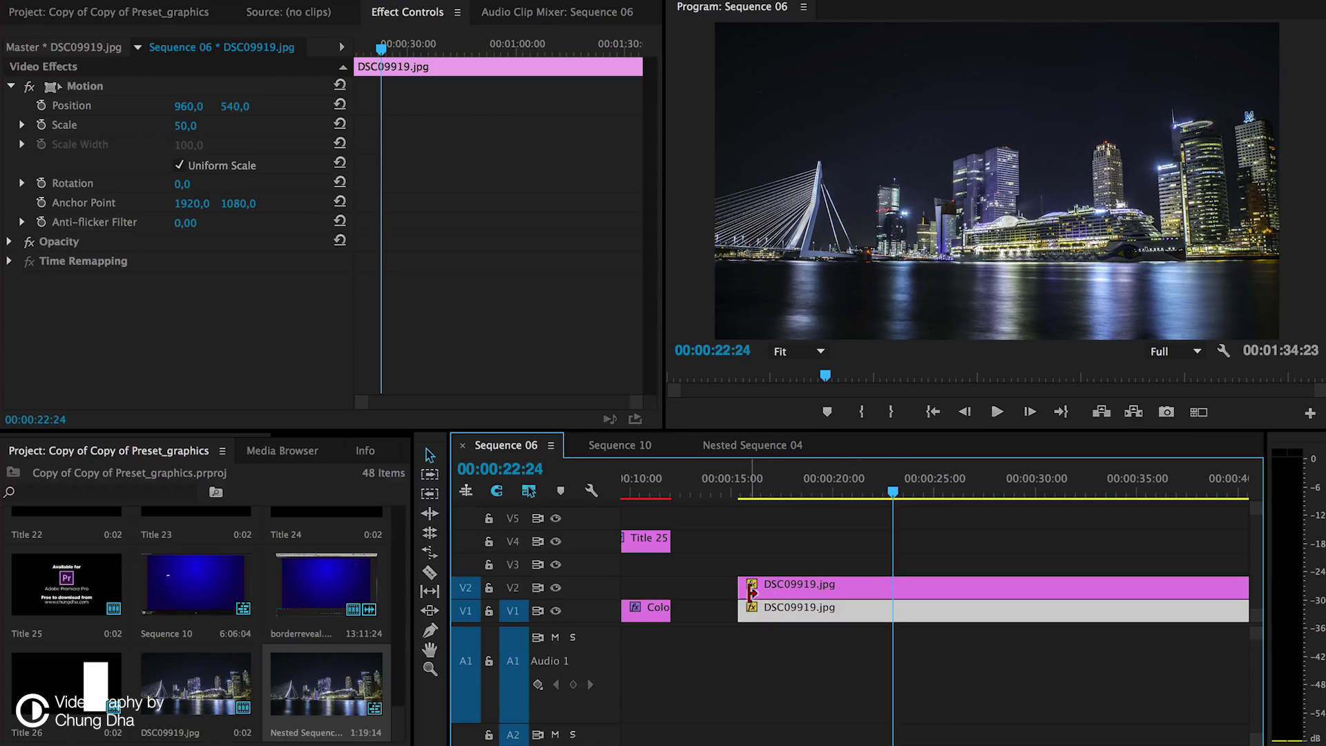
{"action": "left_click_drag", "start_coordinate": [738, 586], "coordinate": [906, 582]}
Step: Cut the V2 copy at 00:00:25:24 and delete the part after the cut
{"action": "scroll", "coordinate": [937, 579], "scroll_direction": "down", "scroll_amount": 4}
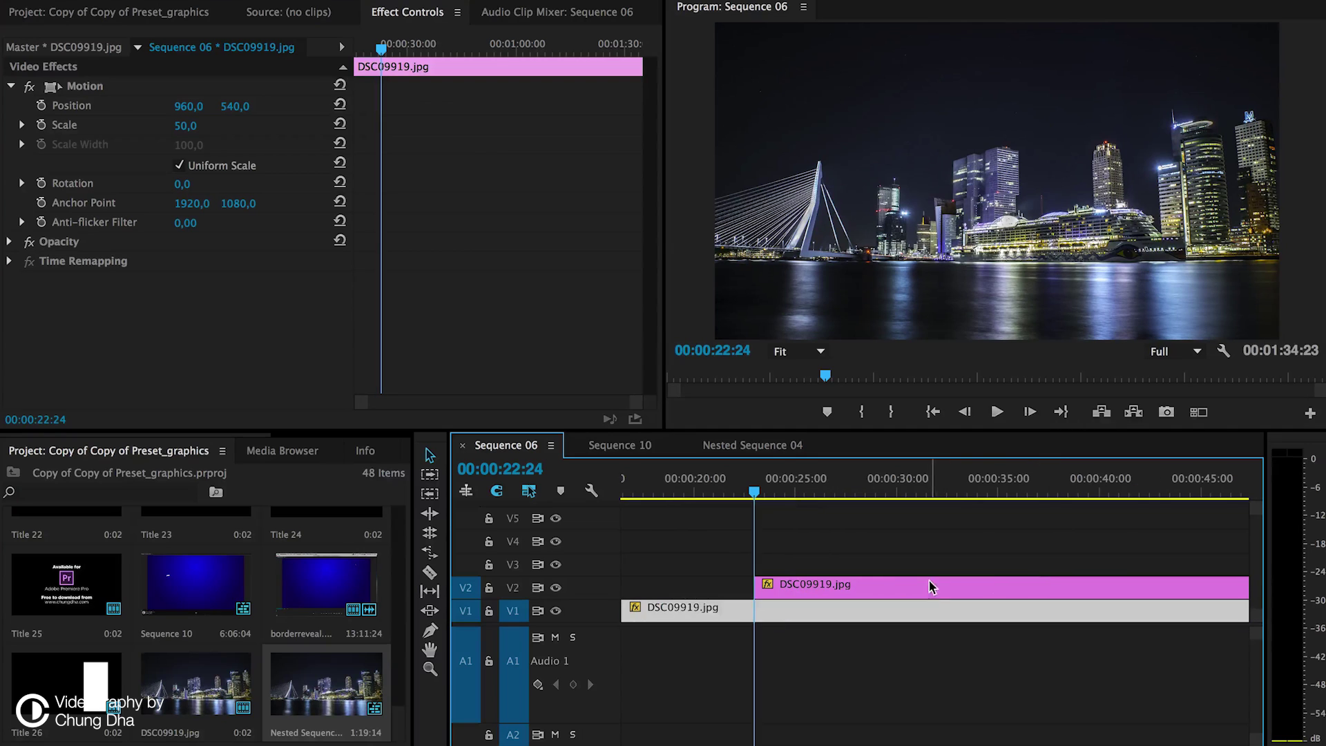
{"action": "left_click", "coordinate": [930, 583]}
{"action": "left_click_drag", "start_coordinate": [752, 519], "coordinate": [814, 531]}
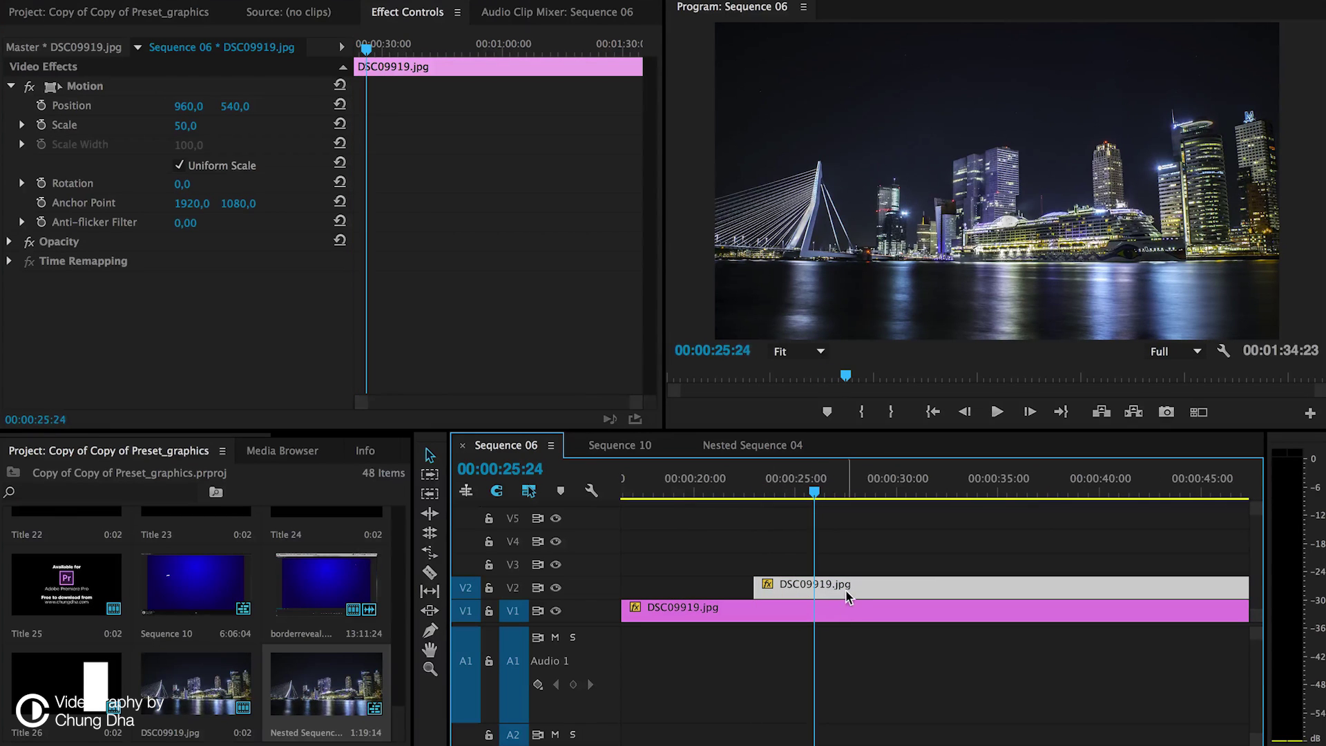
{"action": "key", "text": "ctrl+k"}
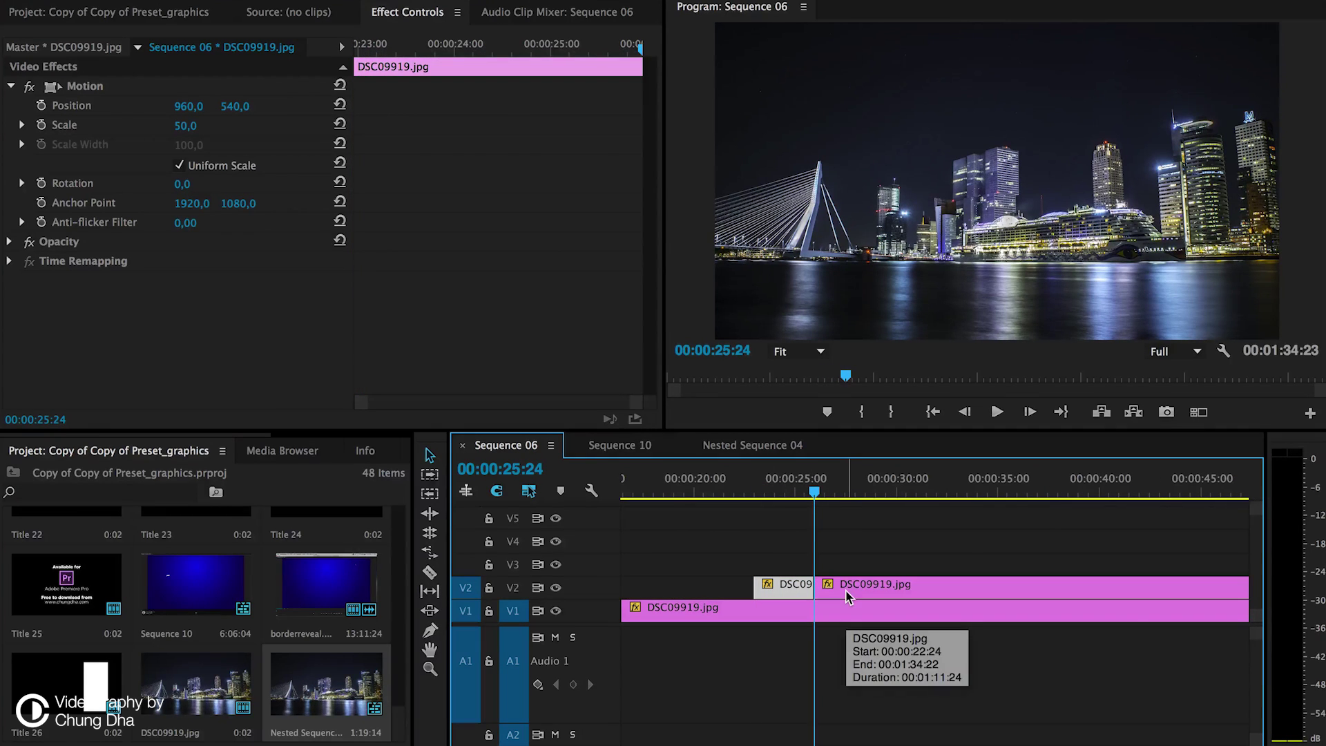
{"action": "key", "text": "Delete"}
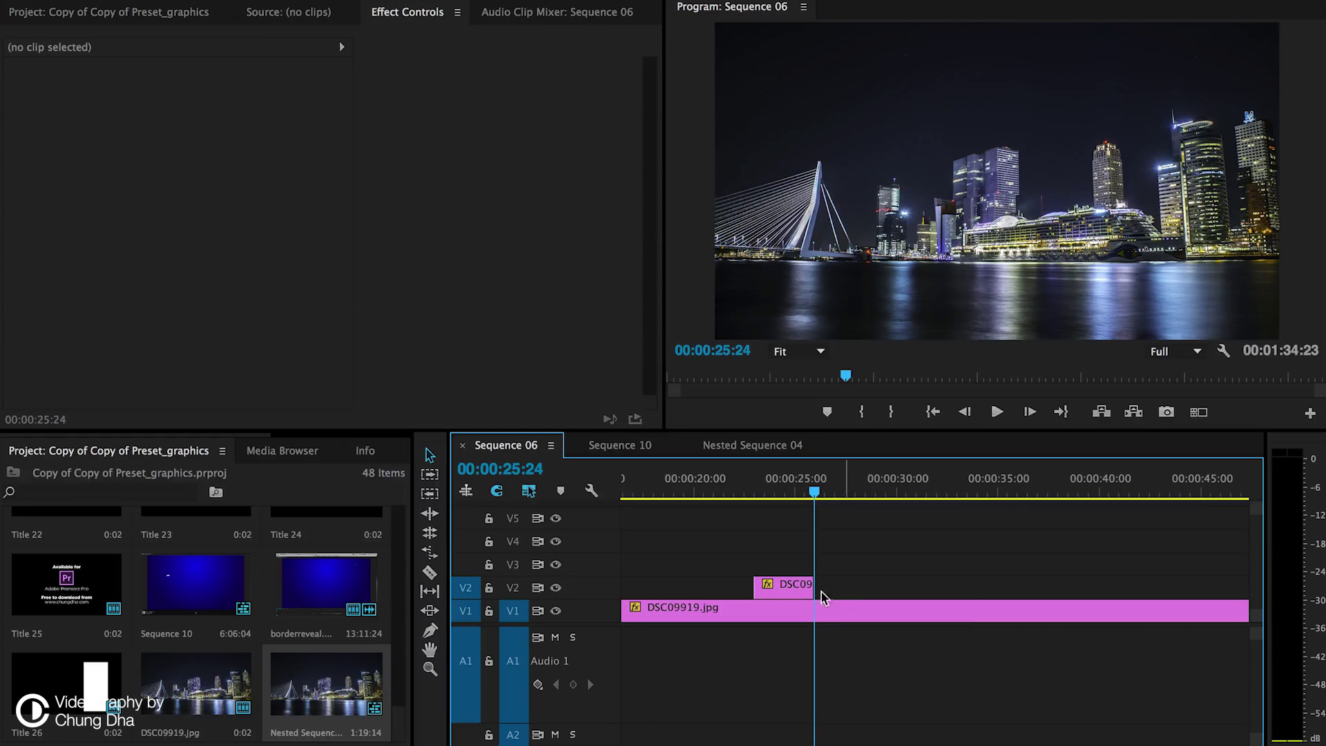
Step: Apply the CD Blur Shake (Custom Angle) preset to the short V2 clip
{"action": "left_click", "coordinate": [775, 591]}
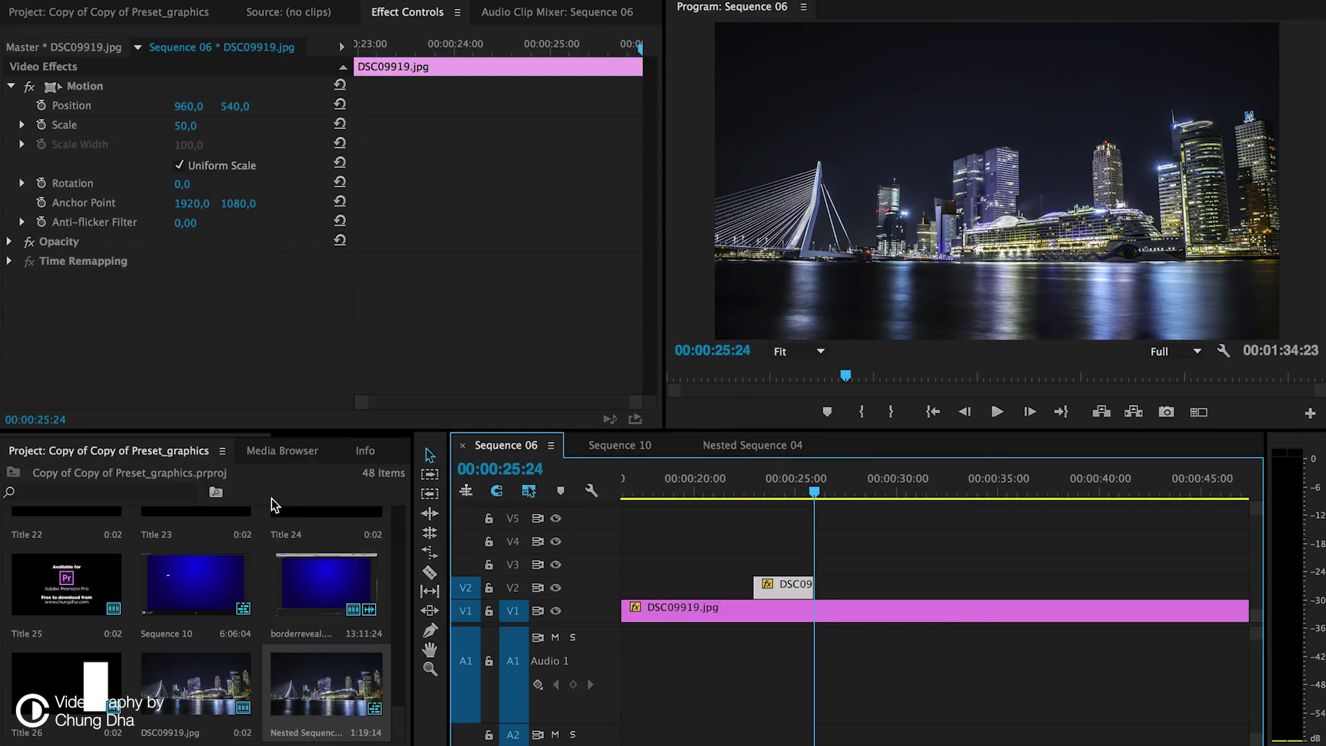
{"action": "left_click", "coordinate": [316, 458]}
{"action": "scroll", "coordinate": [317, 461], "scroll_direction": "down", "scroll_amount": 5}
{"action": "left_click", "coordinate": [231, 455]}
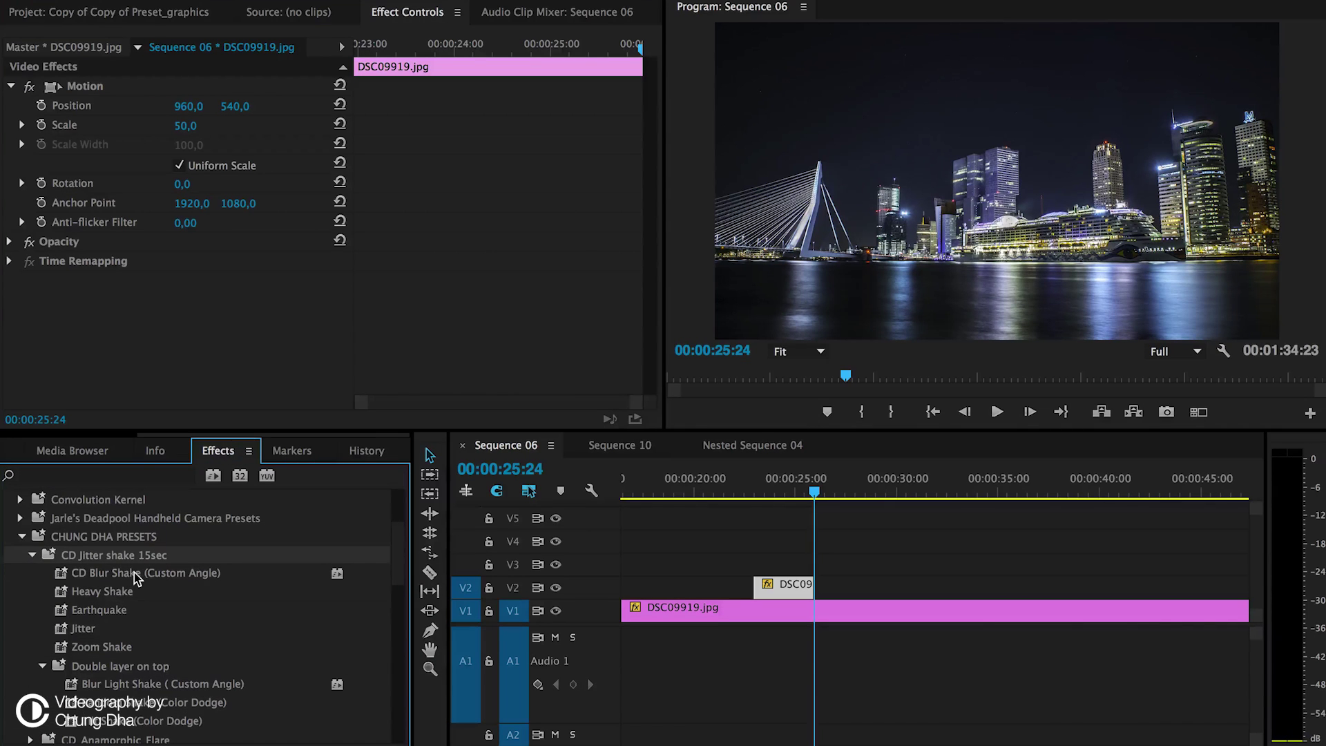
{"action": "left_click_drag", "start_coordinate": [135, 573], "coordinate": [782, 585]}
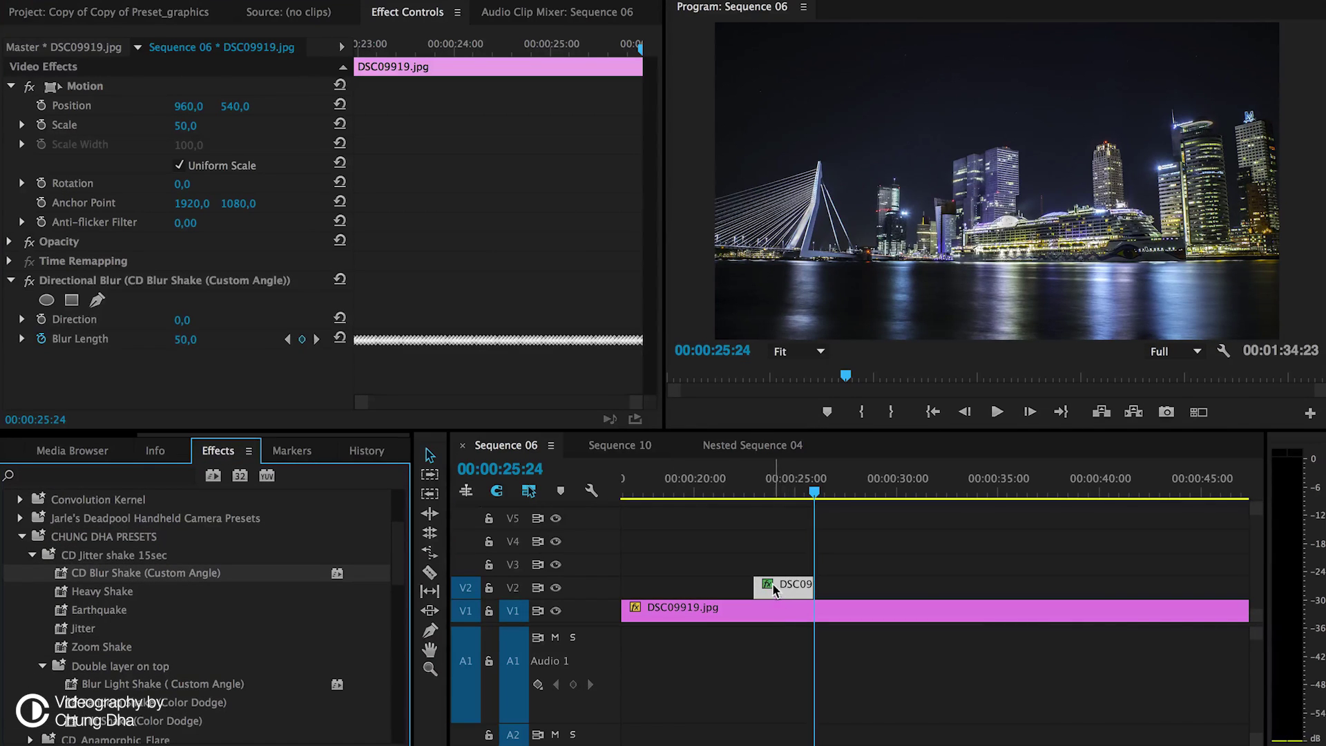
Step: Preview the blur shake from just before the short clip
{"action": "mouse_move", "coordinate": [751, 492]}
{"action": "left_mouse_down"}
{"action": "mouse_move", "coordinate": [788, 491]}
{"action": "mouse_move", "coordinate": [765, 492]}
{"action": "mouse_move", "coordinate": [775, 494]}
{"action": "left_mouse_up"}
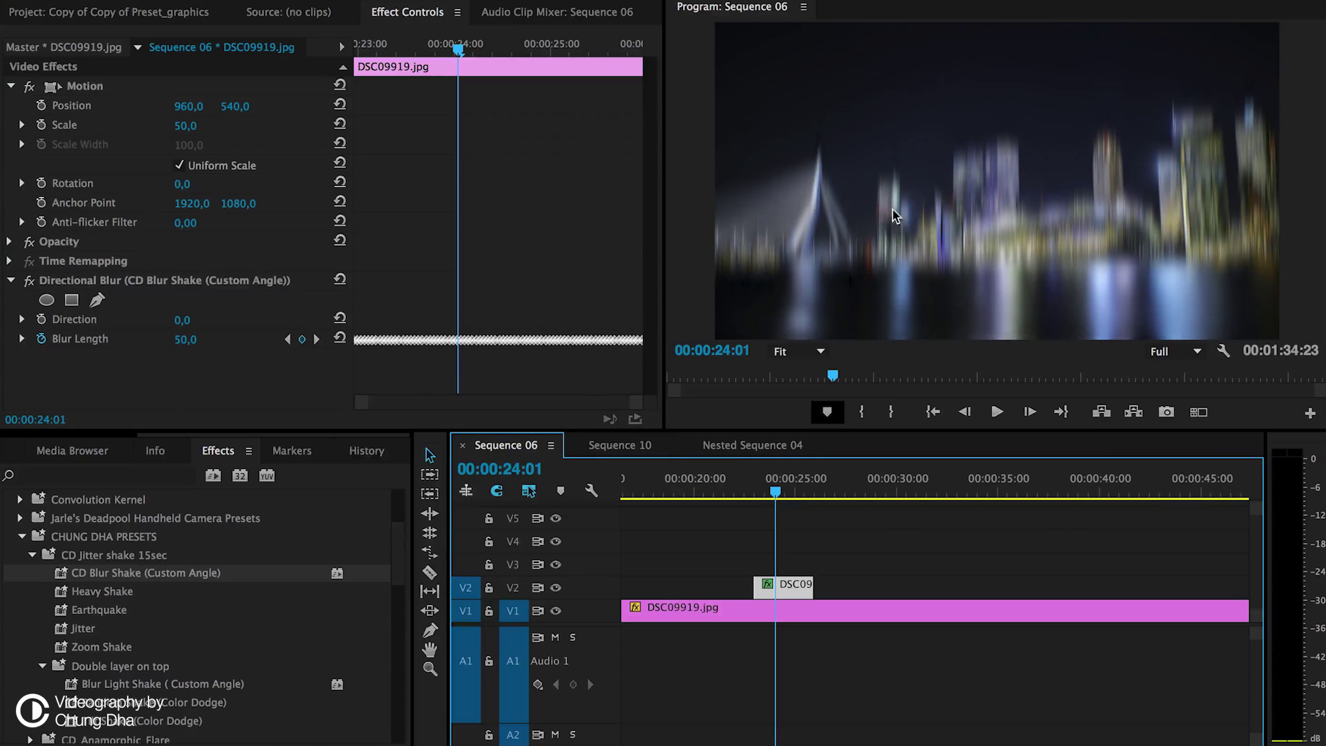
{"action": "key", "text": "space"}
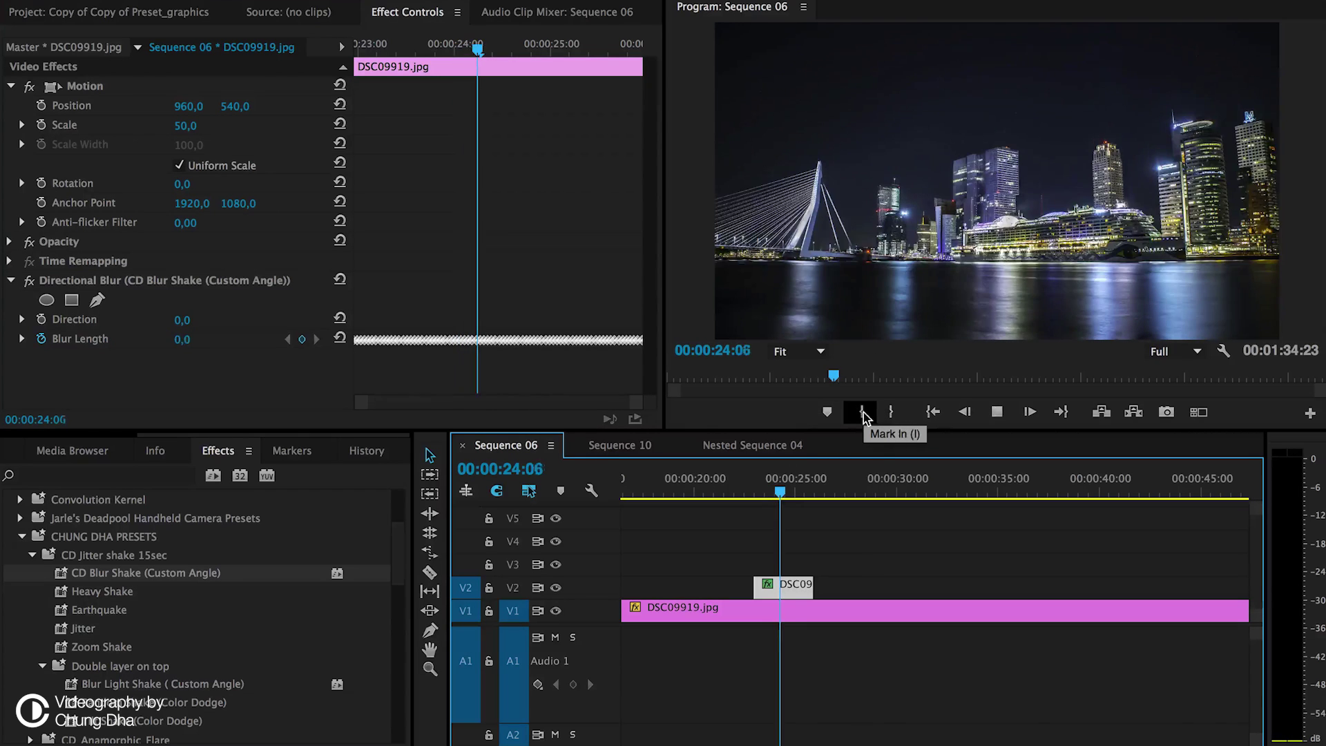
{"action": "left_click", "coordinate": [746, 492]}
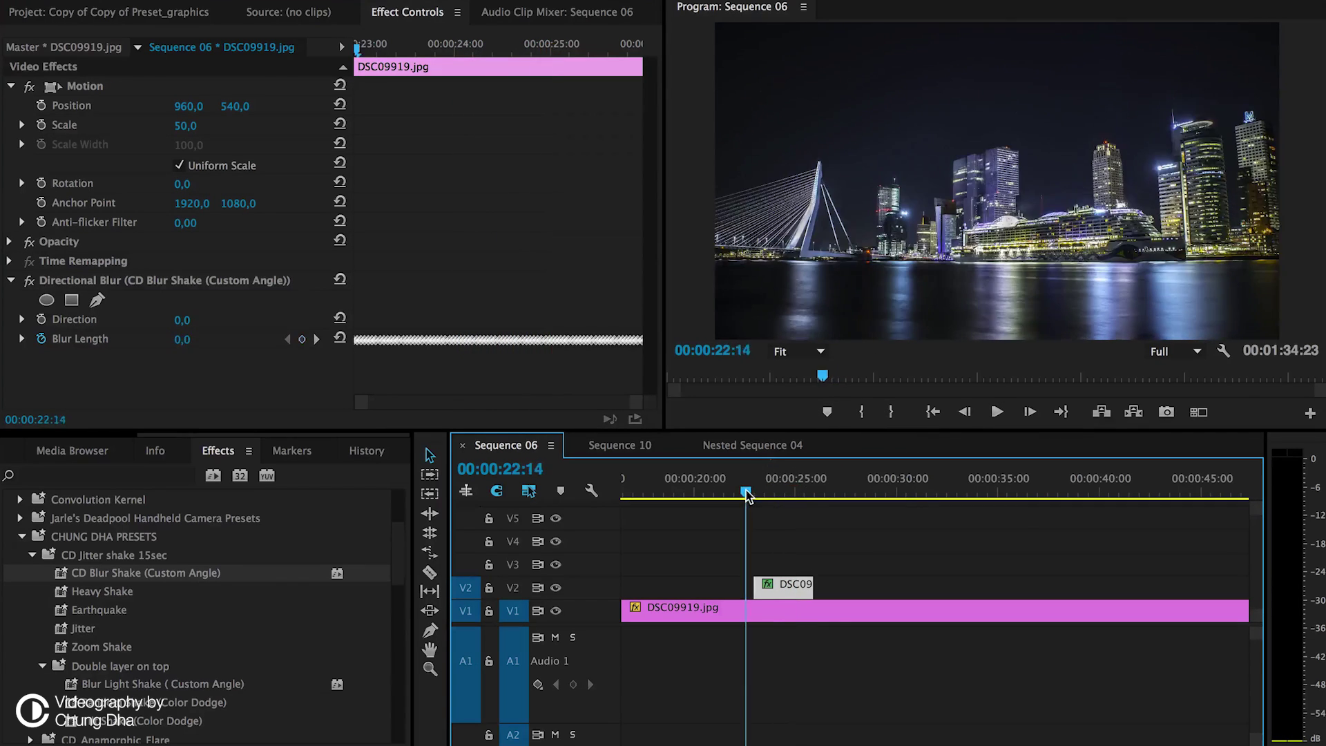
{"action": "key", "text": "space"}
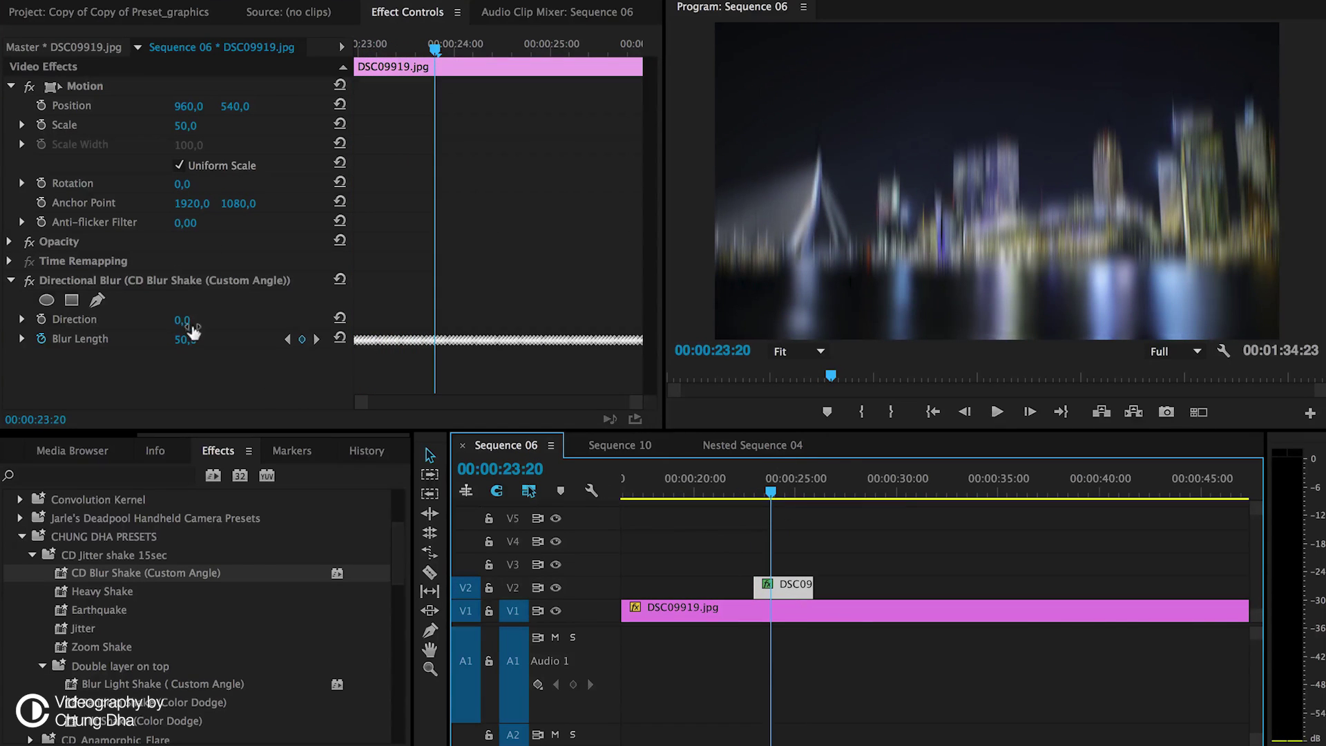
Step: Set the blur Direction to 59° and preview the result
{"action": "left_click_drag", "start_coordinate": [180, 319], "coordinate": [202, 318]}
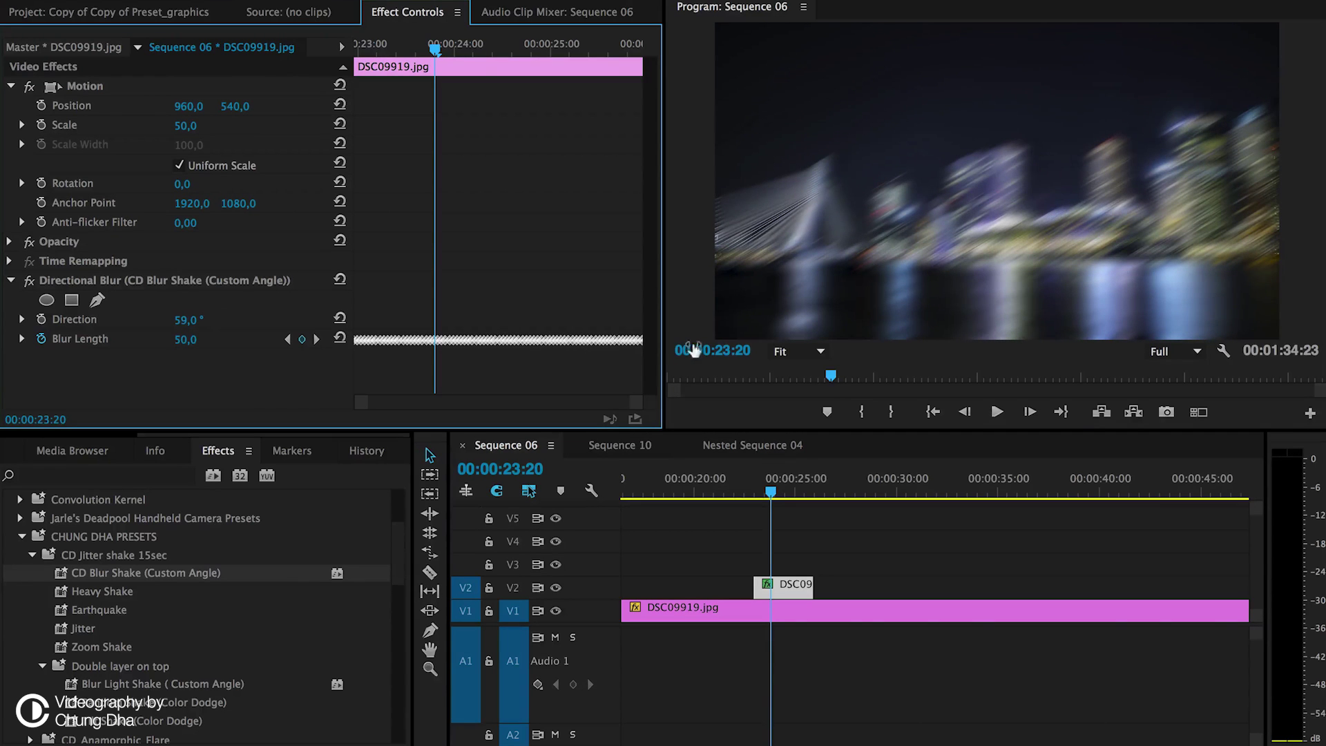
{"action": "left_click", "coordinate": [758, 488]}
{"action": "key", "text": "space"}
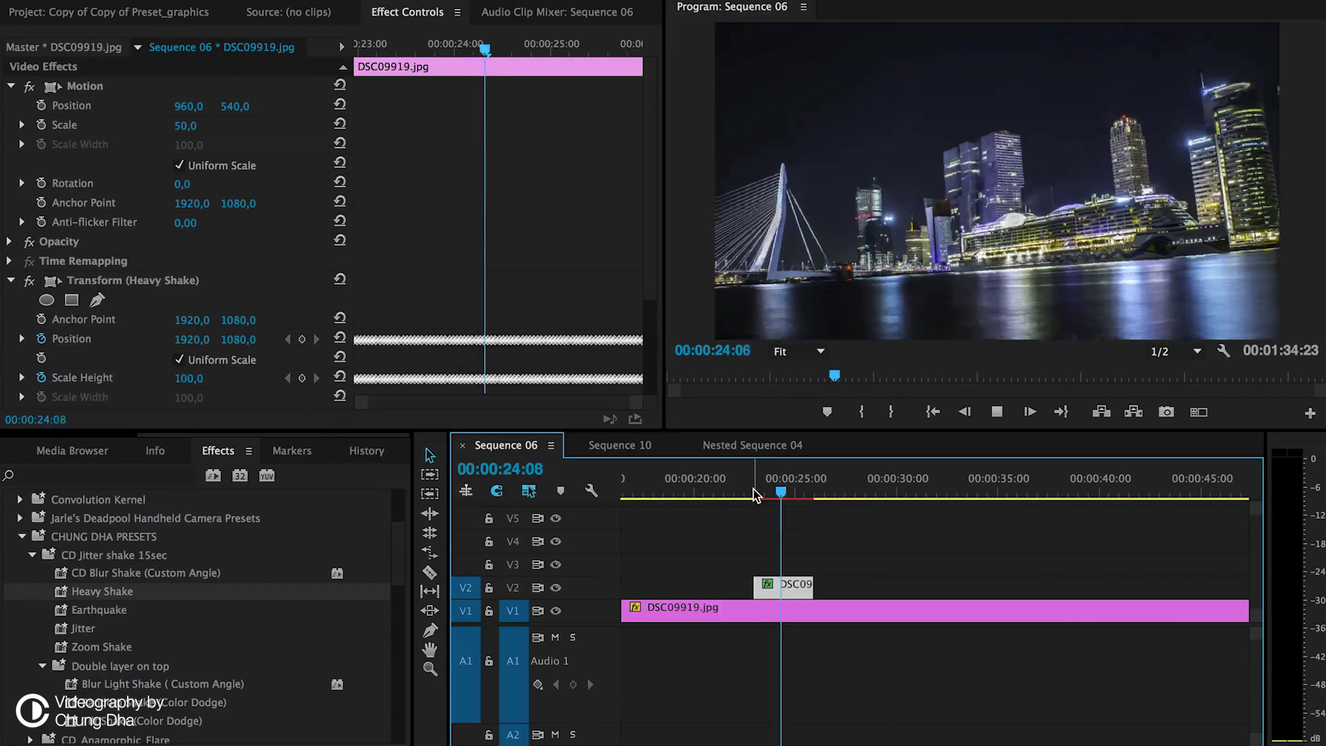
Step: After previewing Heavy Shake, apply the Earthquake preset to the short V2 clip and preview it
{"action": "key", "text": "space"}
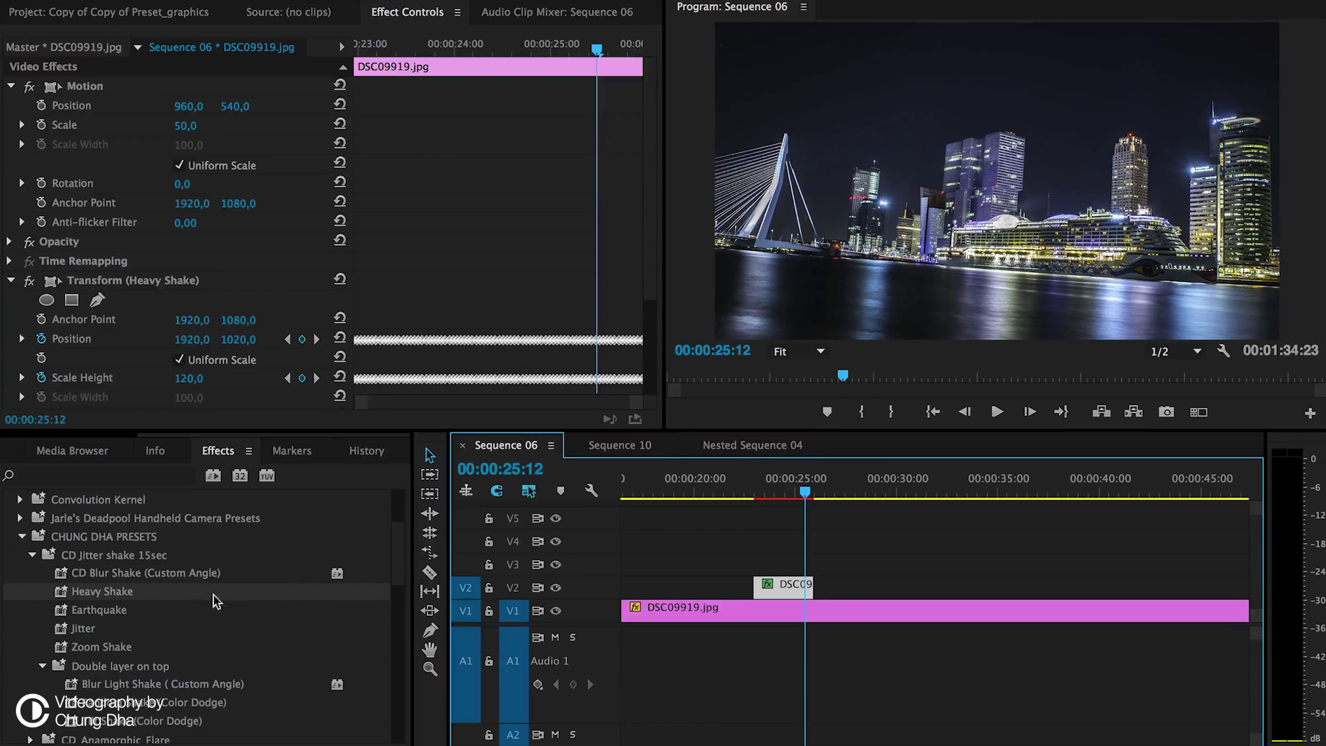
{"action": "left_click_drag", "start_coordinate": [104, 609], "coordinate": [783, 585]}
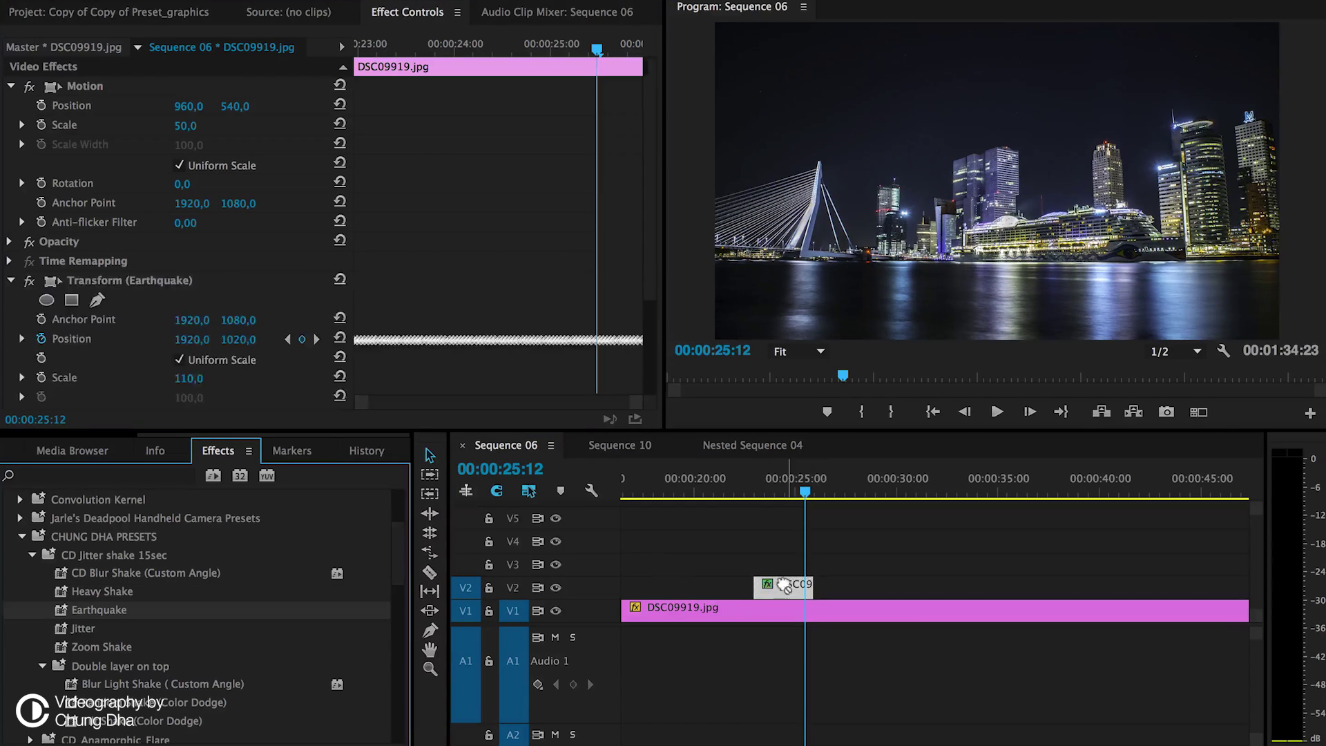
{"action": "left_click", "coordinate": [754, 496]}
{"action": "key", "text": "space"}
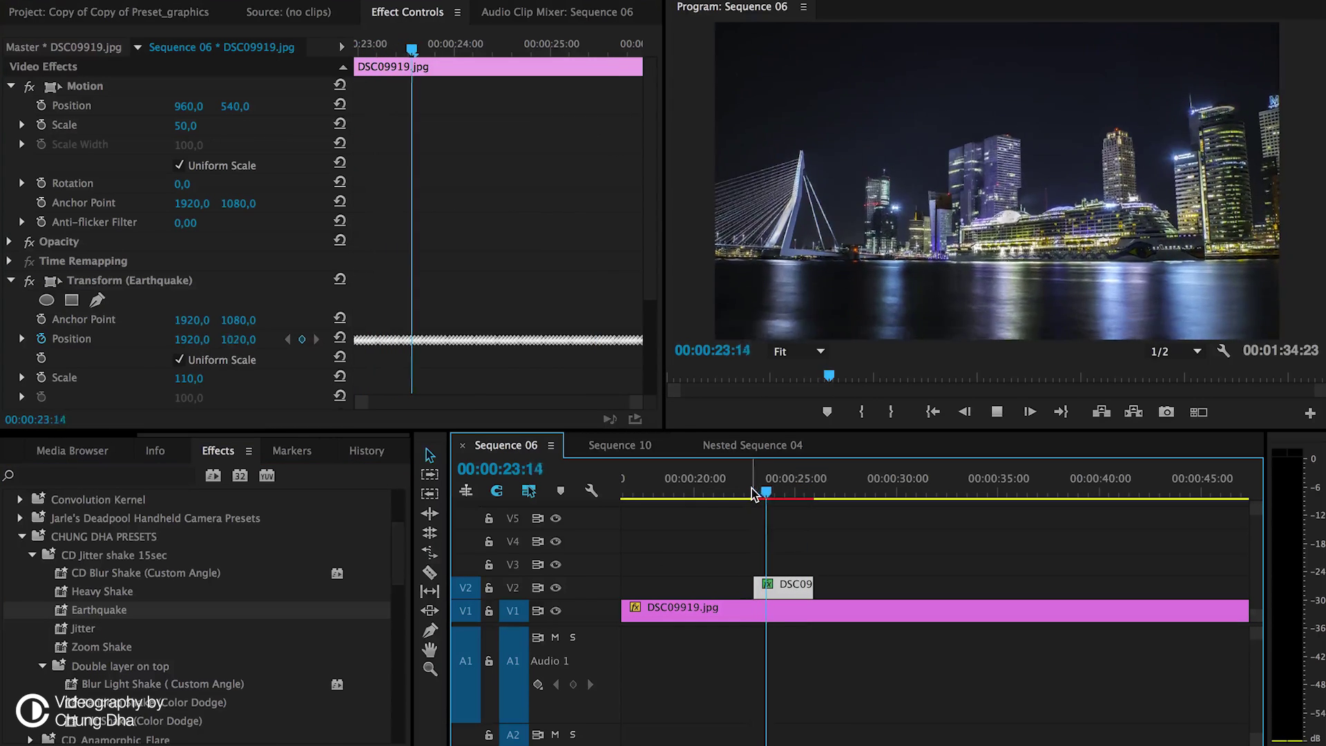
{"action": "key", "text": "space"}
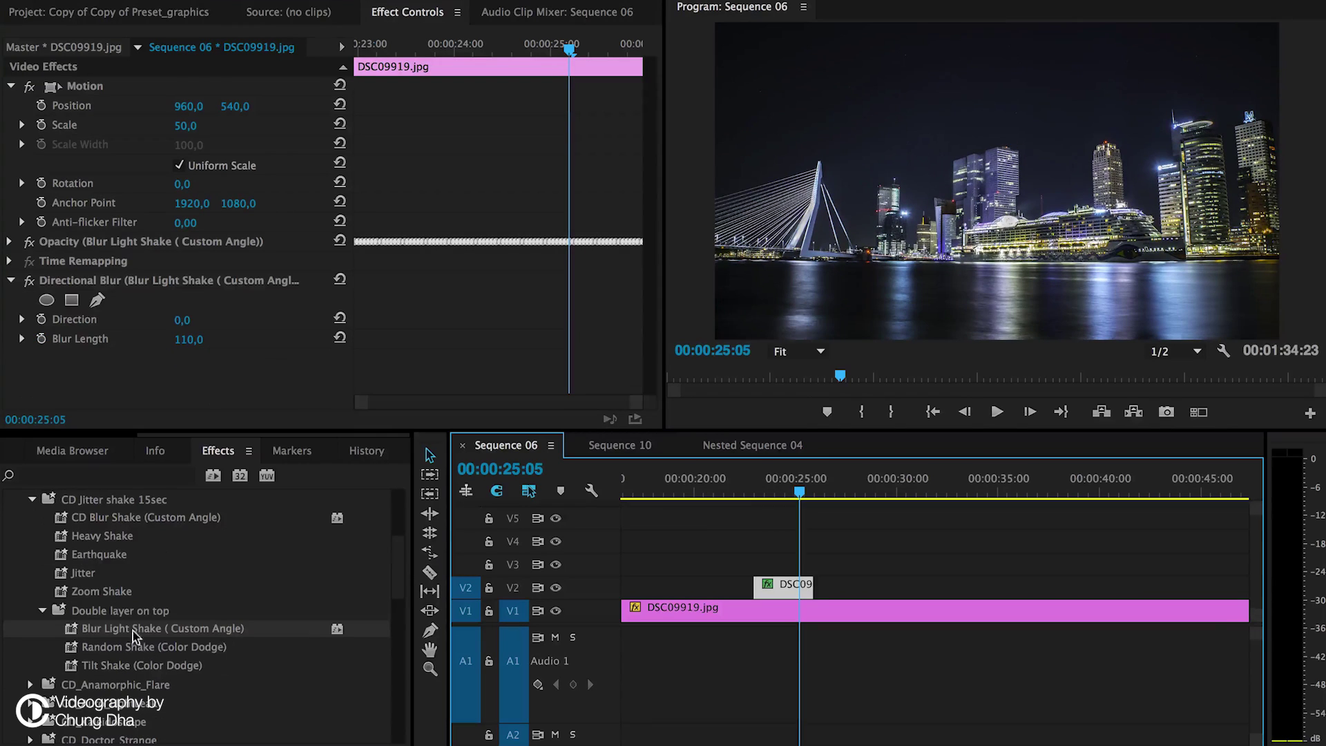
{"action": "scroll", "coordinate": [166, 621], "scroll_direction": "up", "scroll_amount": 2}
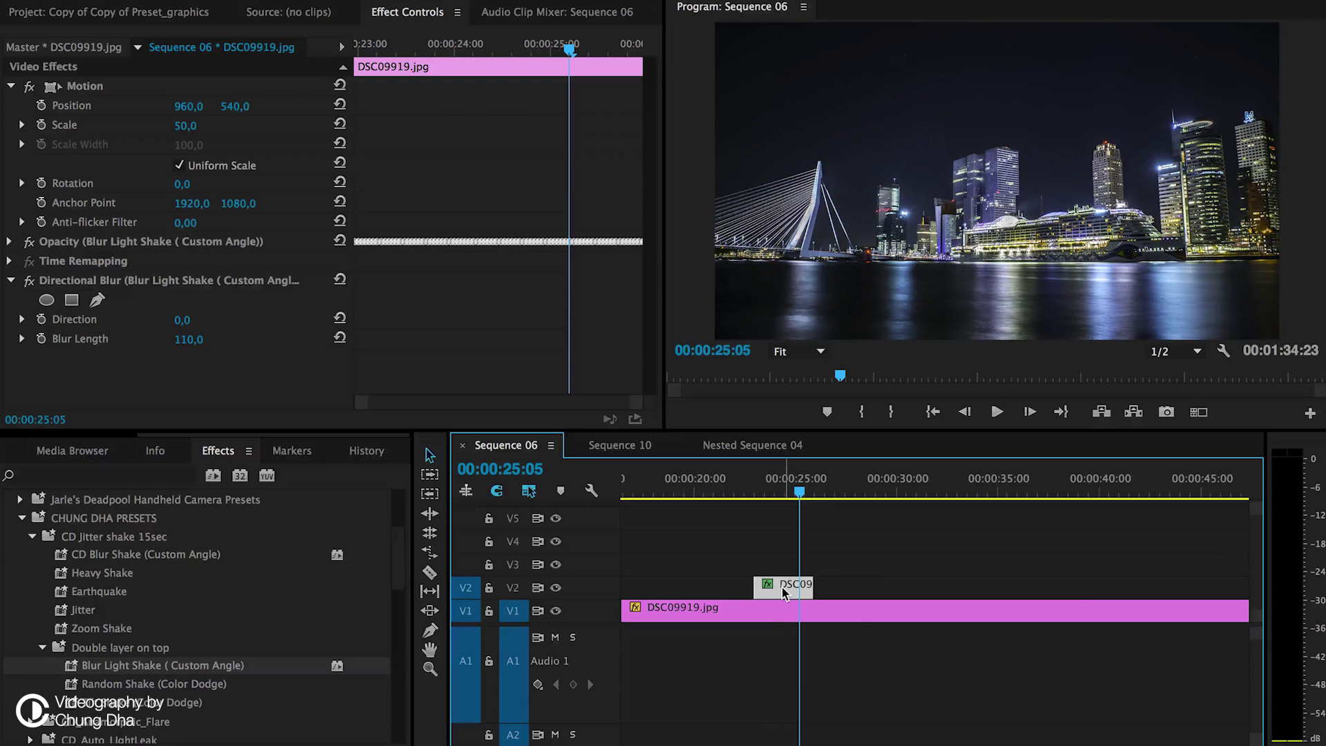
Step: Copy the short clip onto V3, give it Heavy Shake, and preview the stacked shake
{"action": "mouse_move", "coordinate": [784, 592]}
{"action": "left_mouse_down"}
{"action": "mouse_move", "coordinate": [784, 570]}
{"action": "mouse_move", "coordinate": [781, 588]}
{"action": "left_mouse_up"}
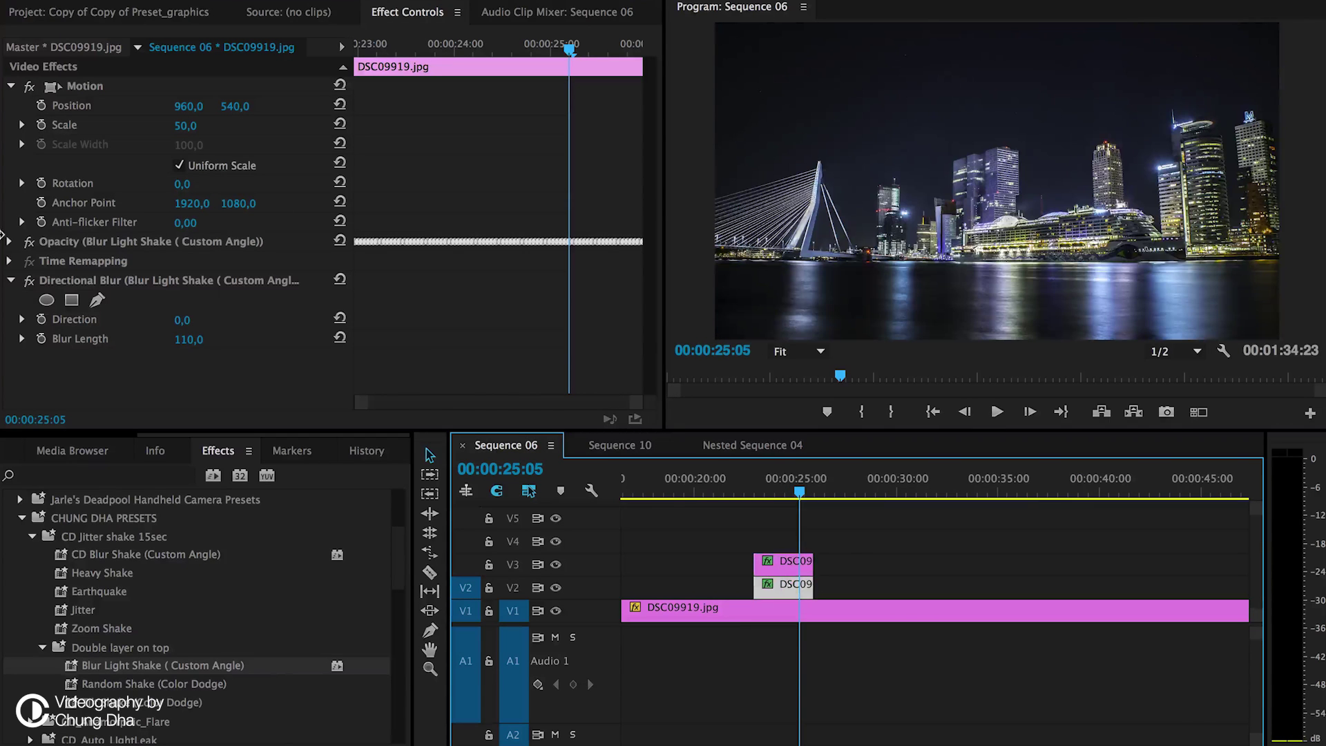
{"action": "left_click", "coordinate": [100, 281]}
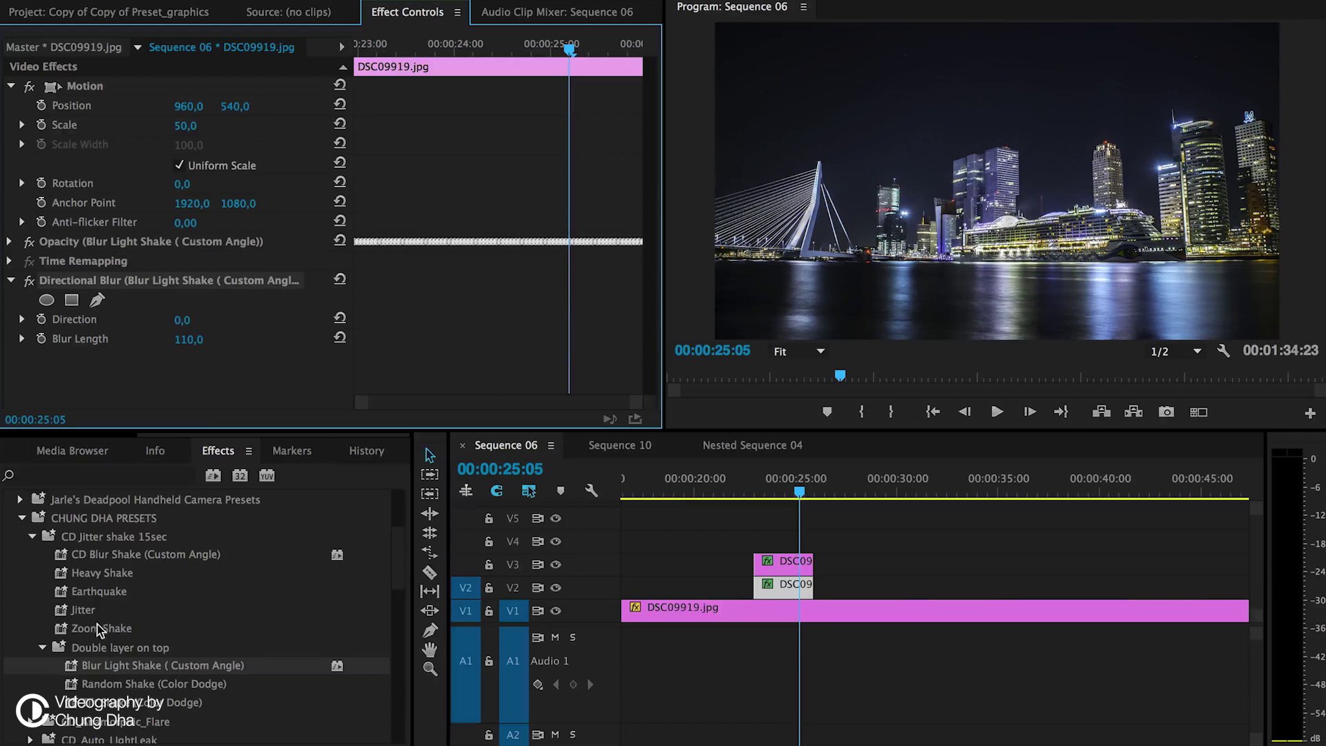
{"action": "left_click", "coordinate": [746, 478]}
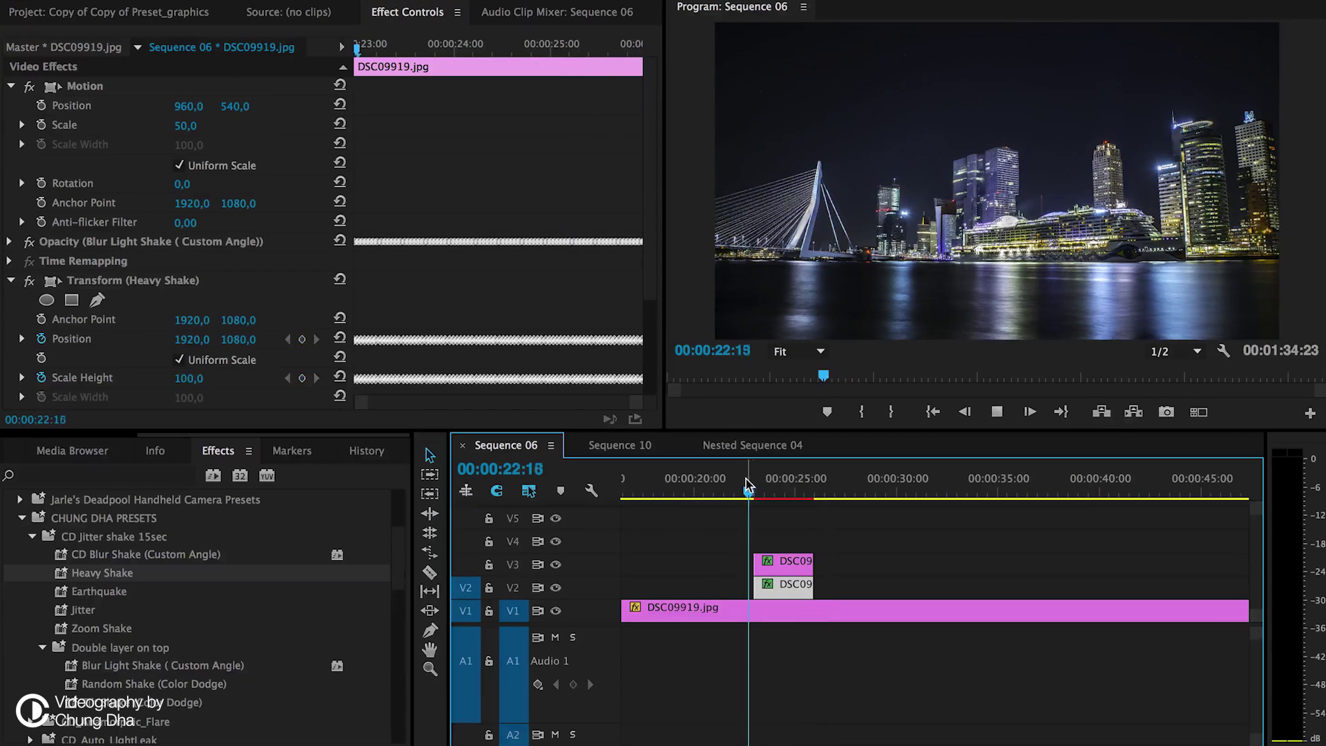
{"action": "key", "text": "space"}
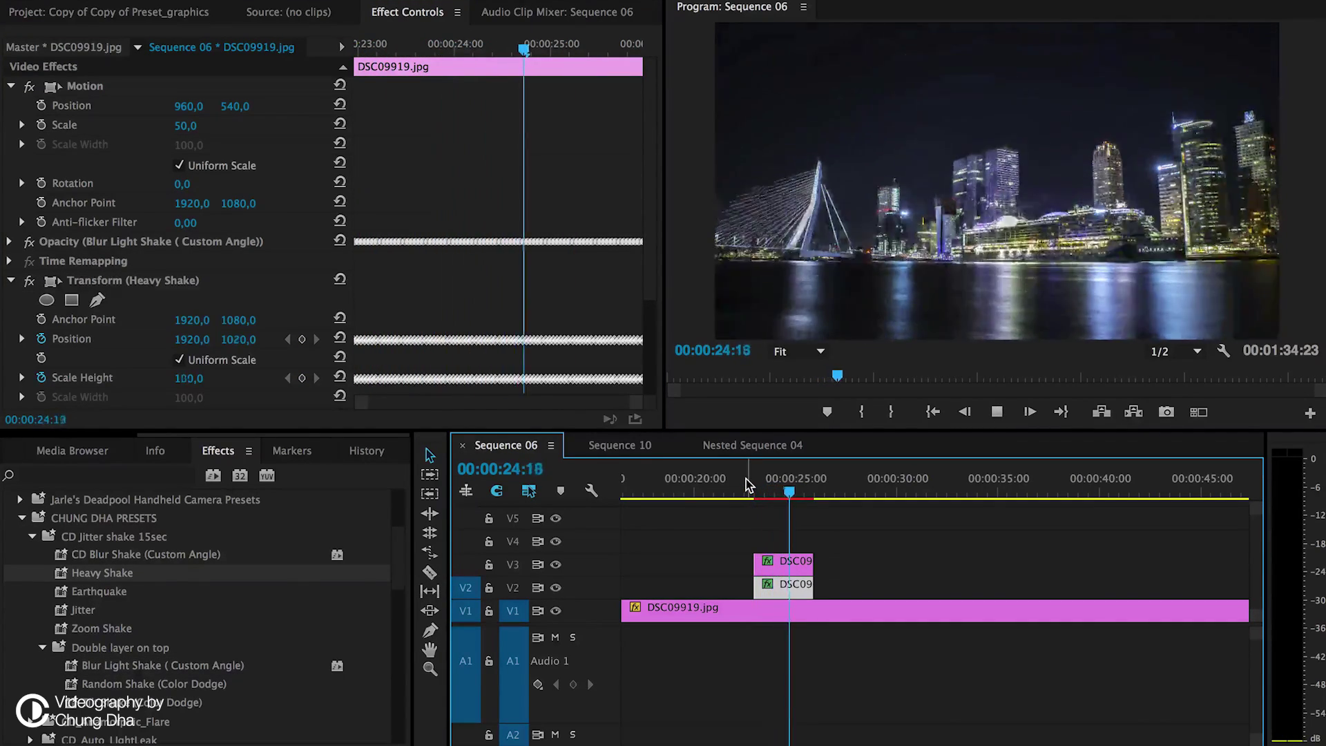
{"action": "key", "text": "space"}
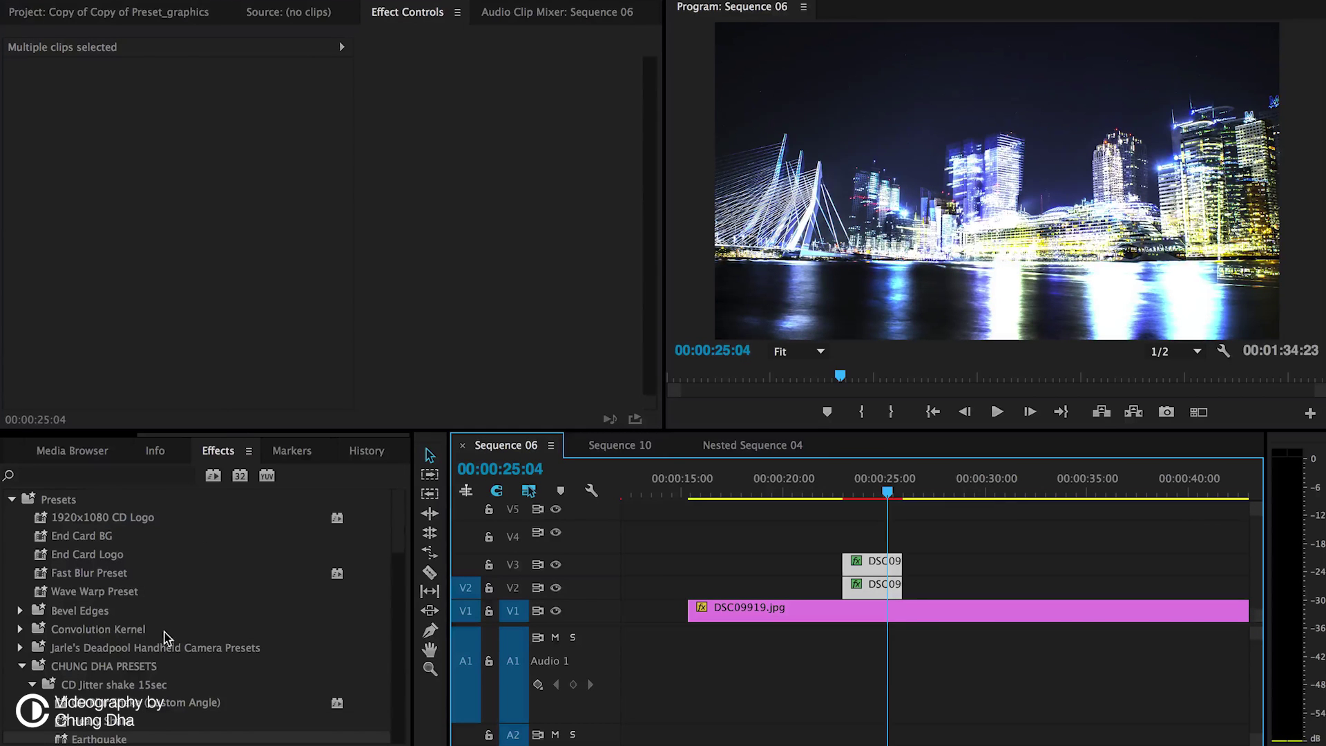
{"action": "left_click", "coordinate": [78, 503]}
{"action": "right_click", "coordinate": [78, 504]}
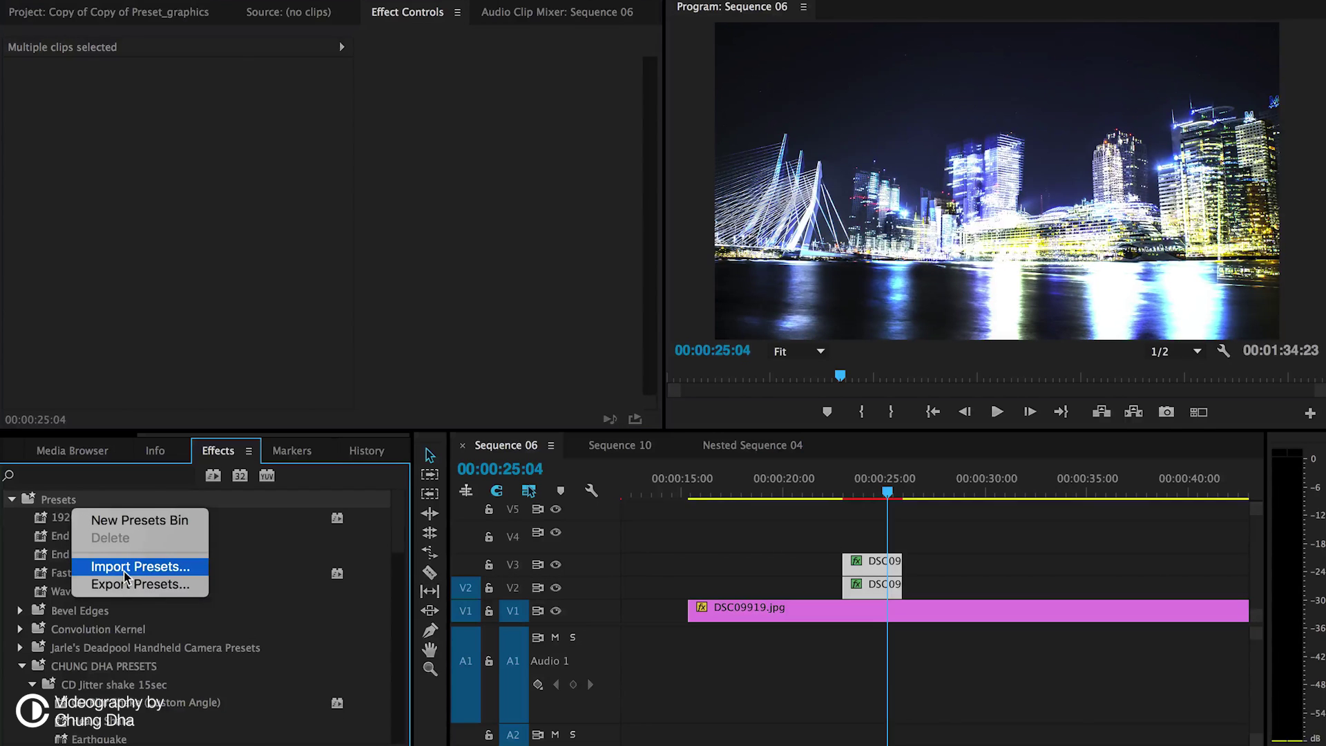
{"action": "left_click", "coordinate": [155, 691]}
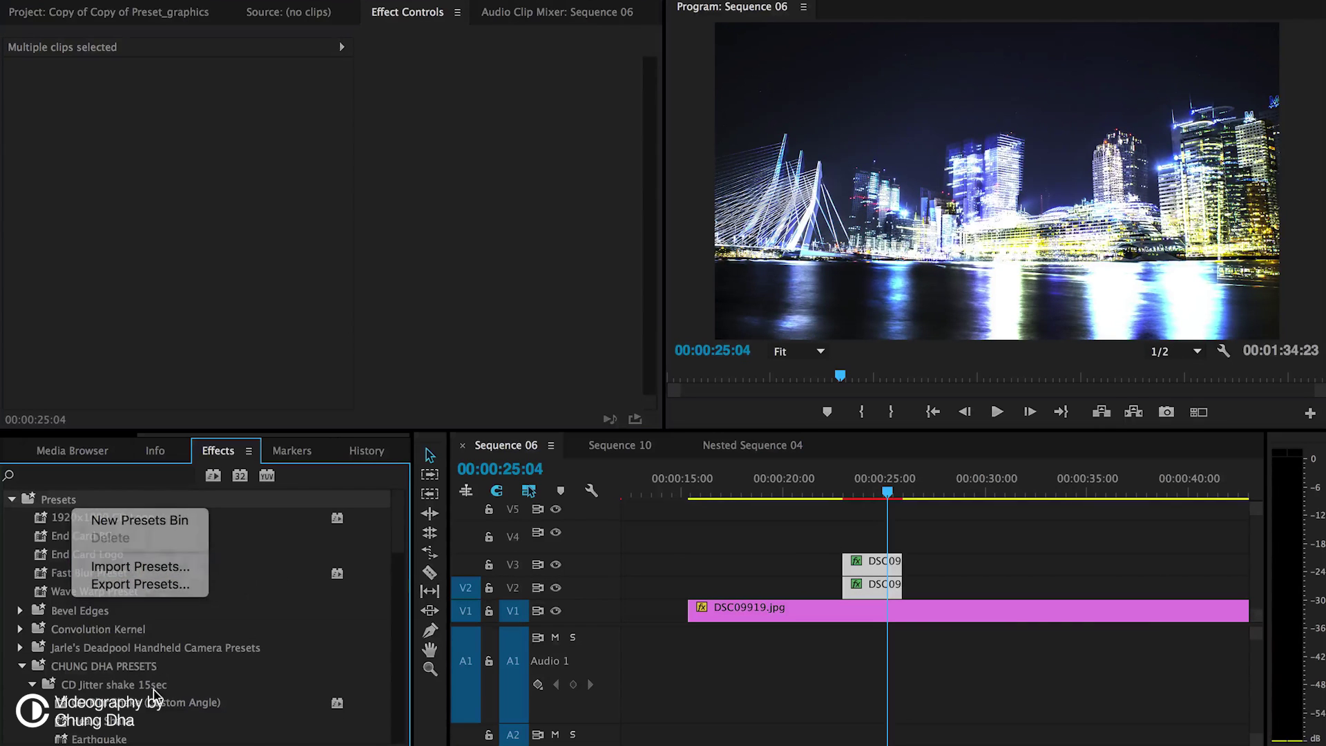
{"action": "left_click", "coordinate": [76, 667]}
{"action": "scroll", "coordinate": [183, 677], "scroll_direction": "down", "scroll_amount": 5}
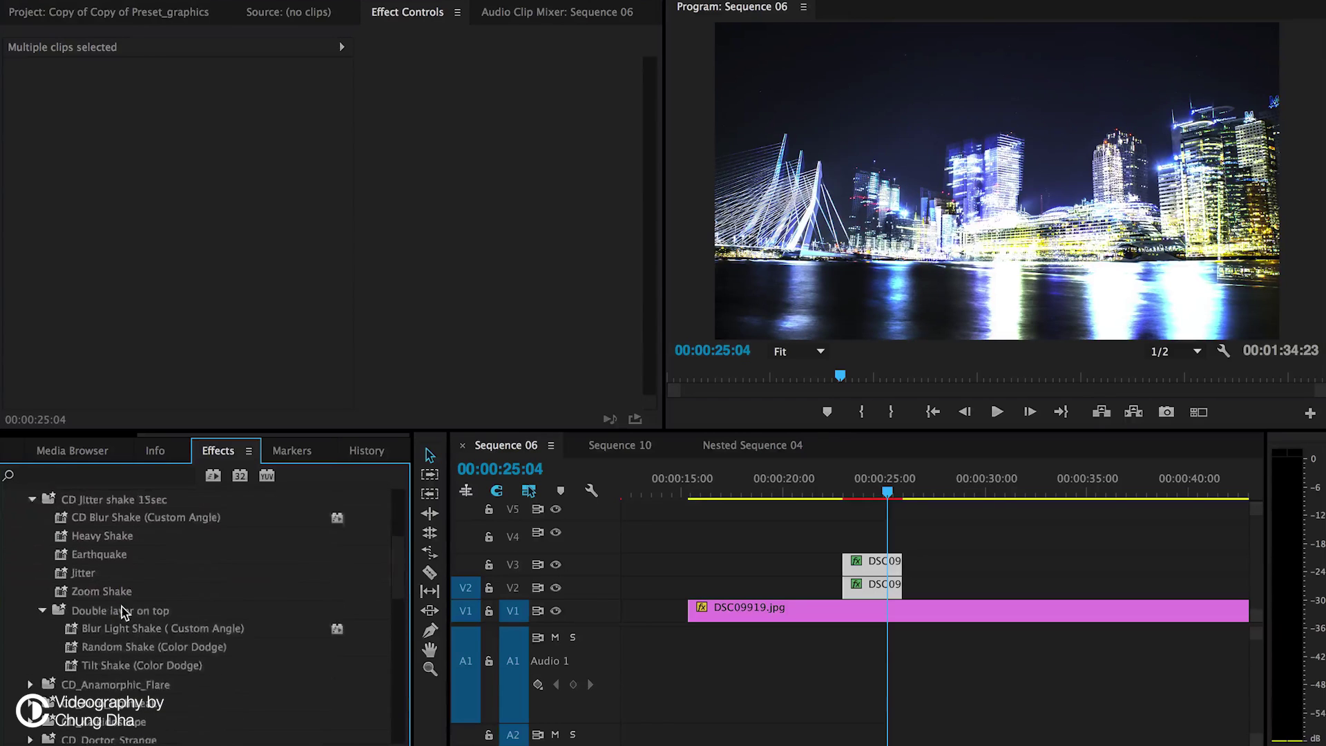
{"action": "scroll", "coordinate": [123, 612], "scroll_direction": "up", "scroll_amount": 2}
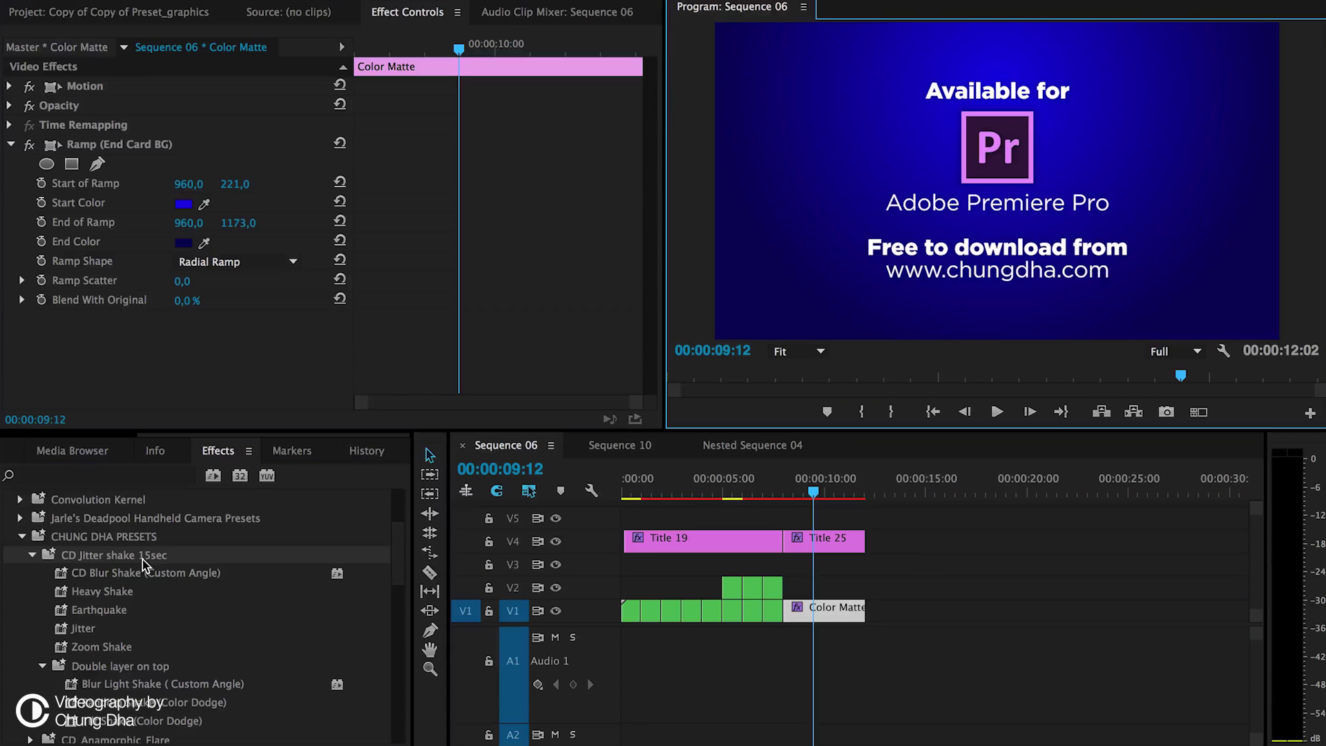